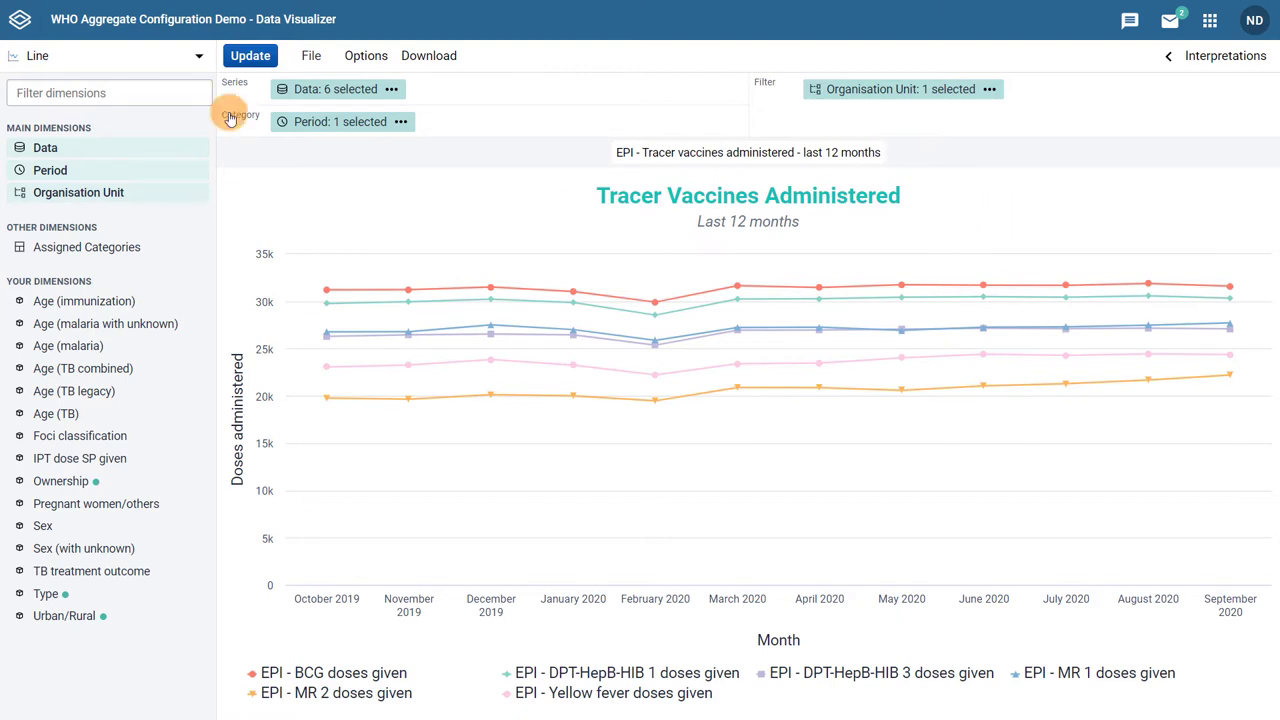
Step: Show the Axes options to review the 'Doses administered' y-axis and 'Month' x-axis titles
left_click(360, 56)
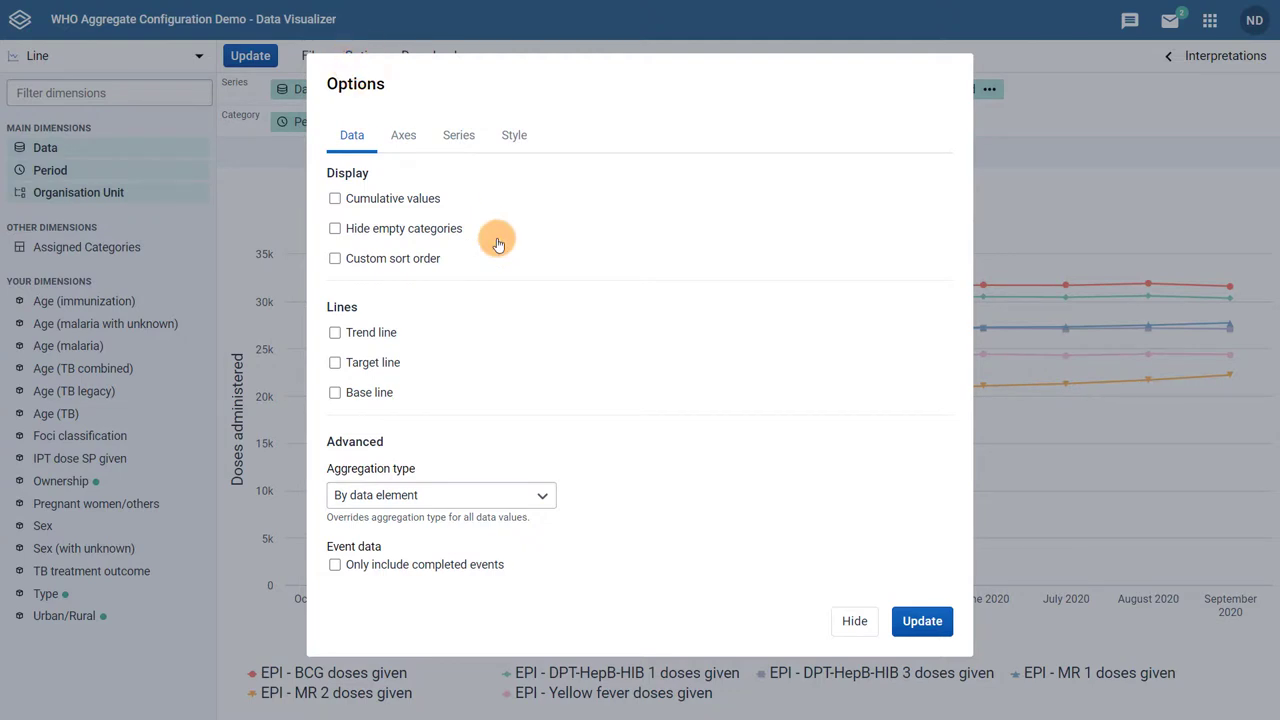
left_click(397, 128)
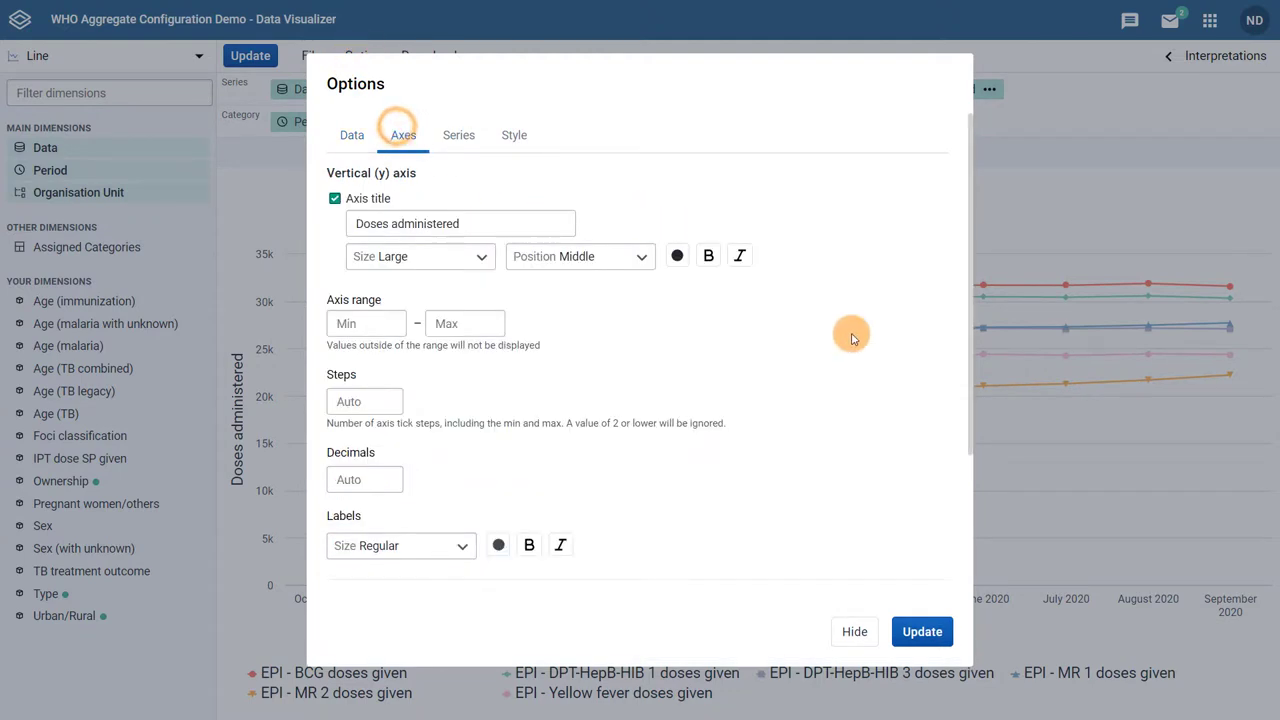
key("Tab")
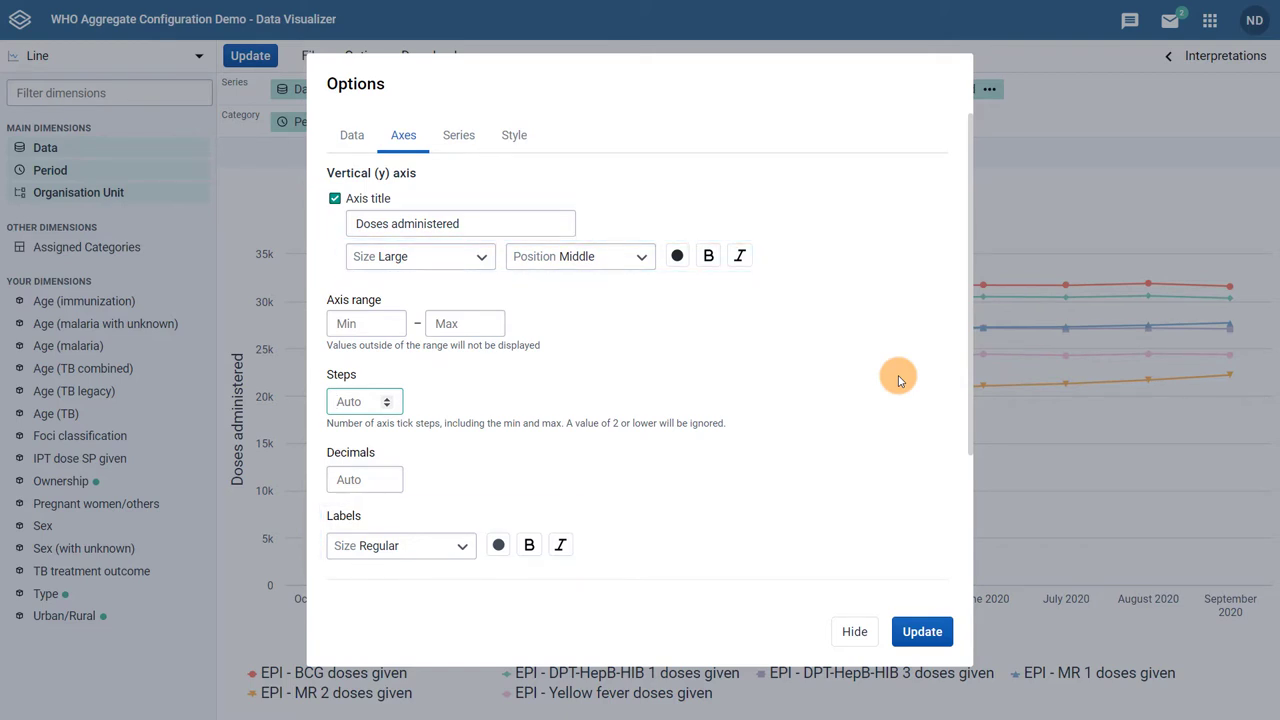
scroll(898, 380, "down", 2)
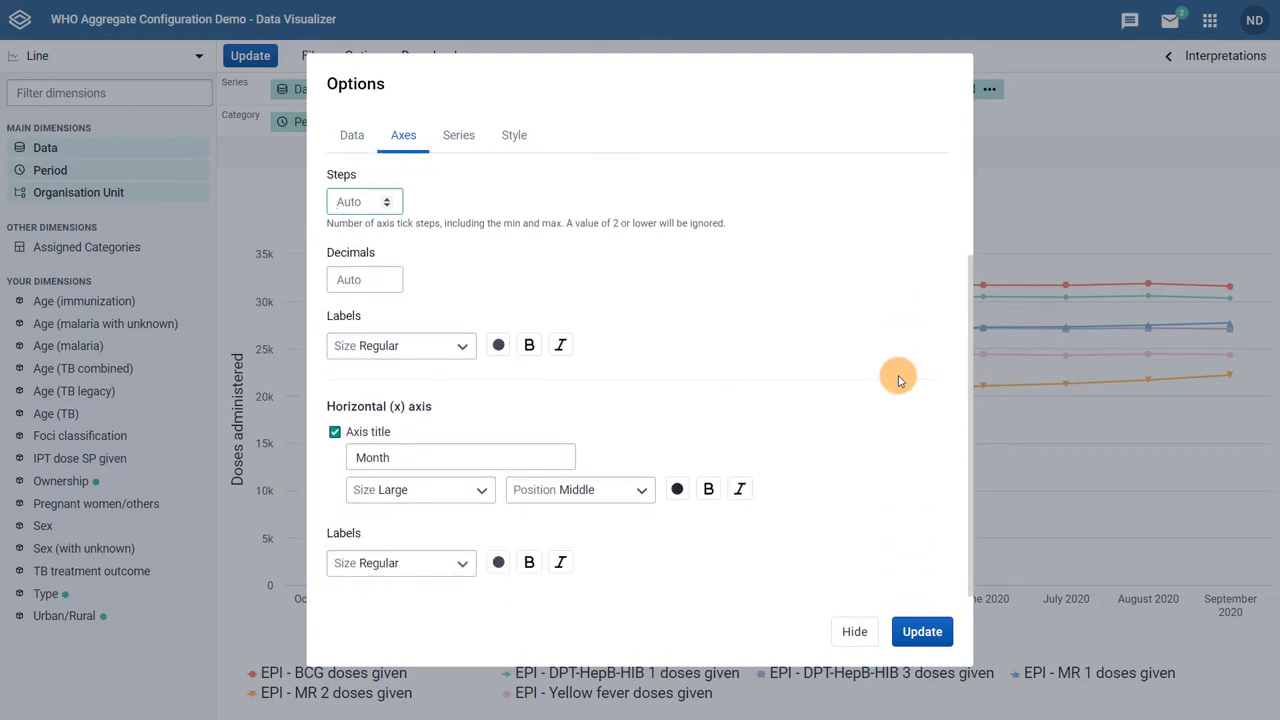
scroll(898, 380, "up", 2)
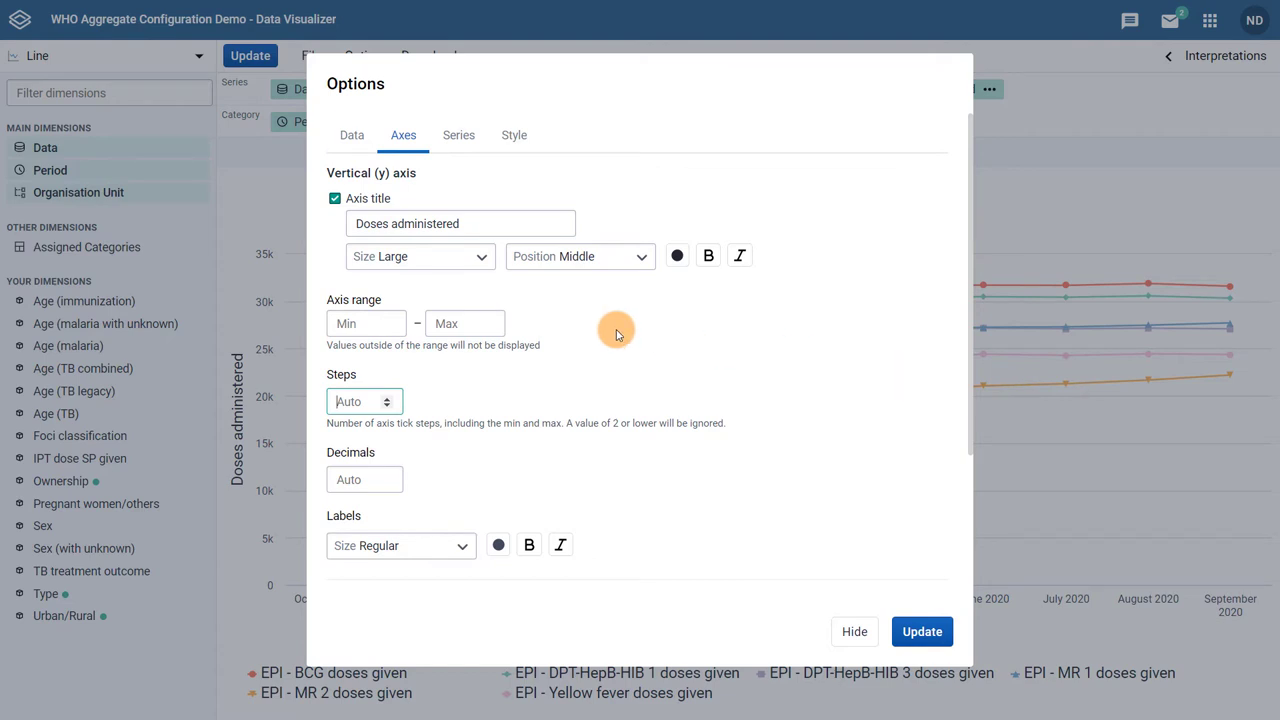
Step: Set both the vertical and horizontal axis title sizes to Regular
left_click(462, 258)
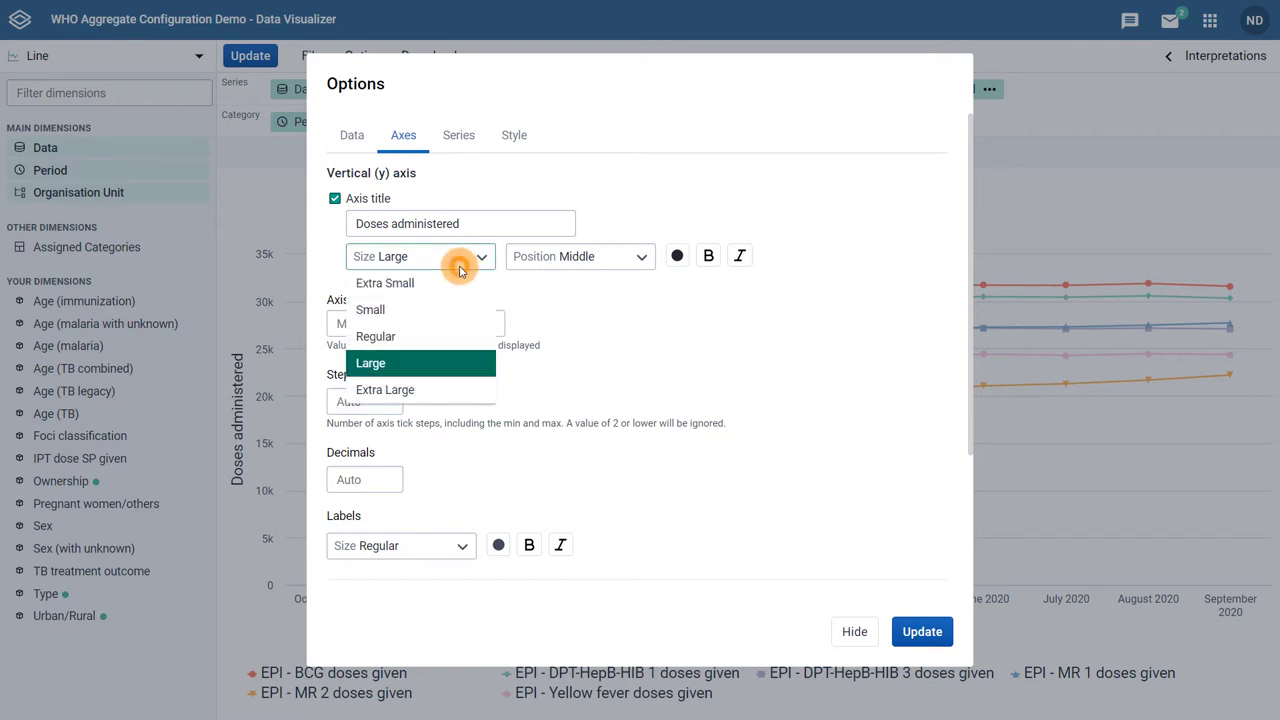
left_click(435, 336)
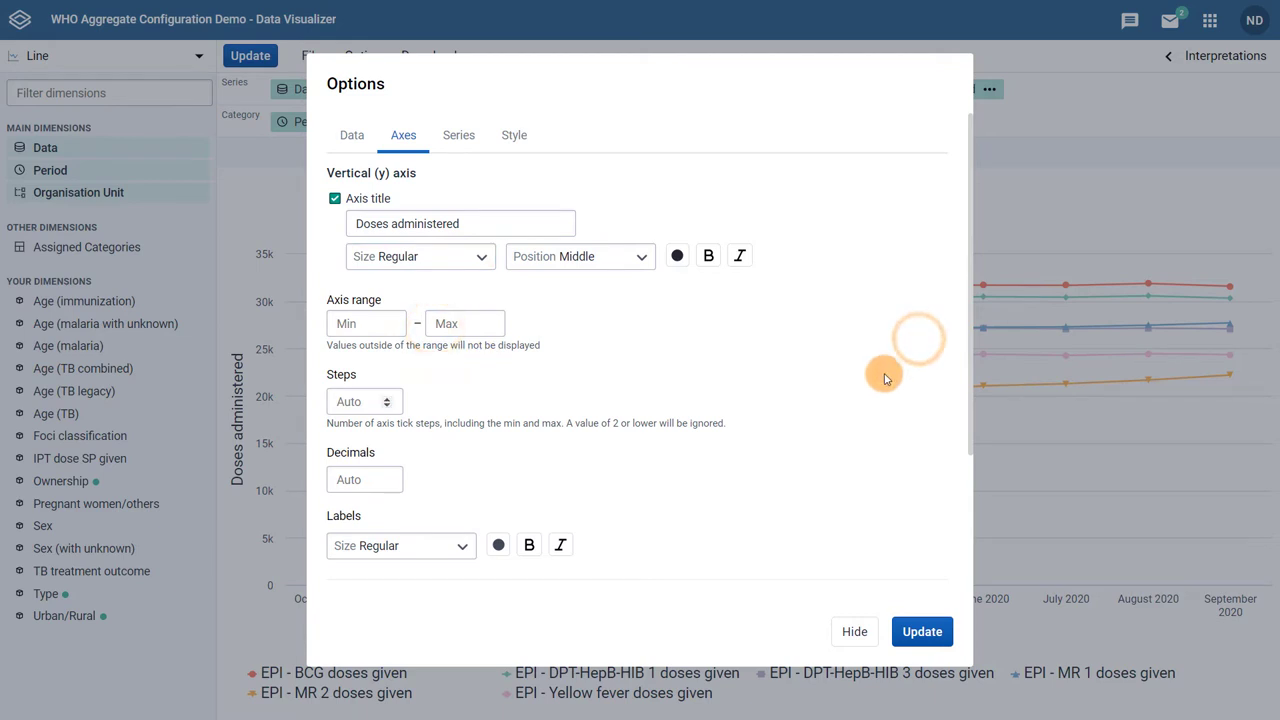
scroll(885, 372, "down", 3)
left_click(420, 489)
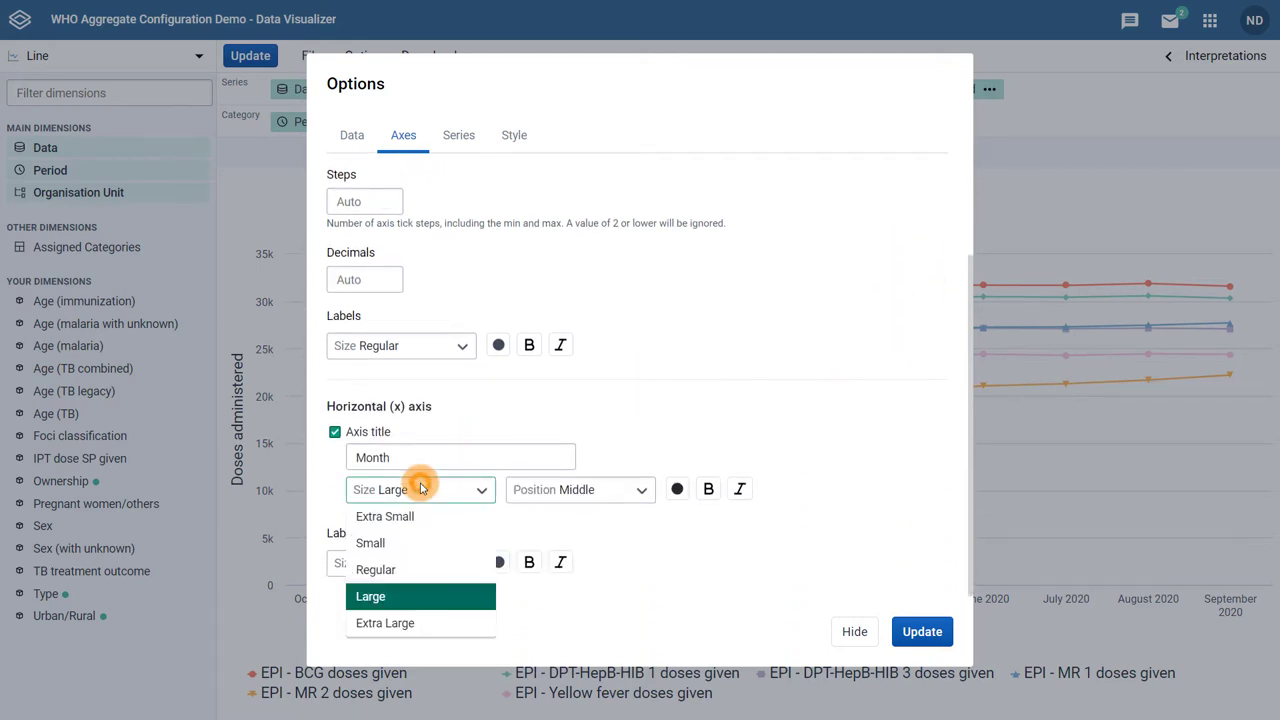
left_click(417, 568)
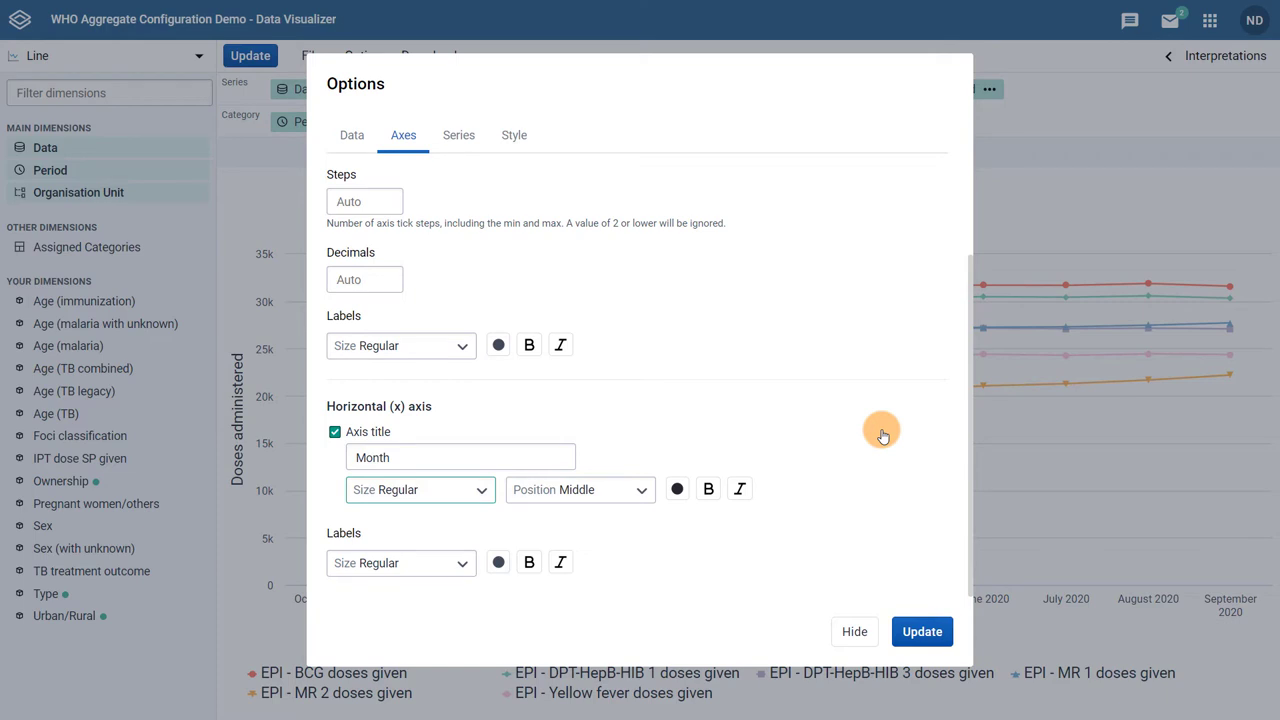
Step: Place the vertical axis title at Start, make both axis titles bold, and update the chart
scroll(883, 435, "up", 3)
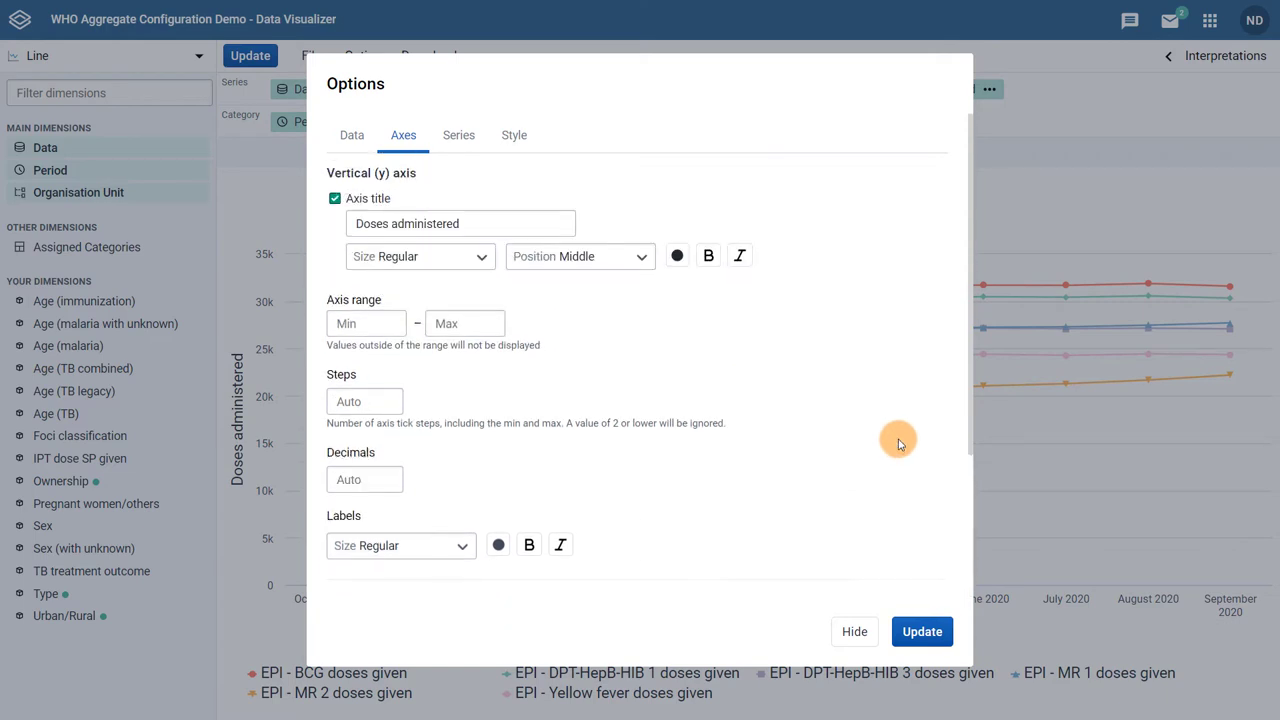
left_click(577, 262)
left_click(578, 280)
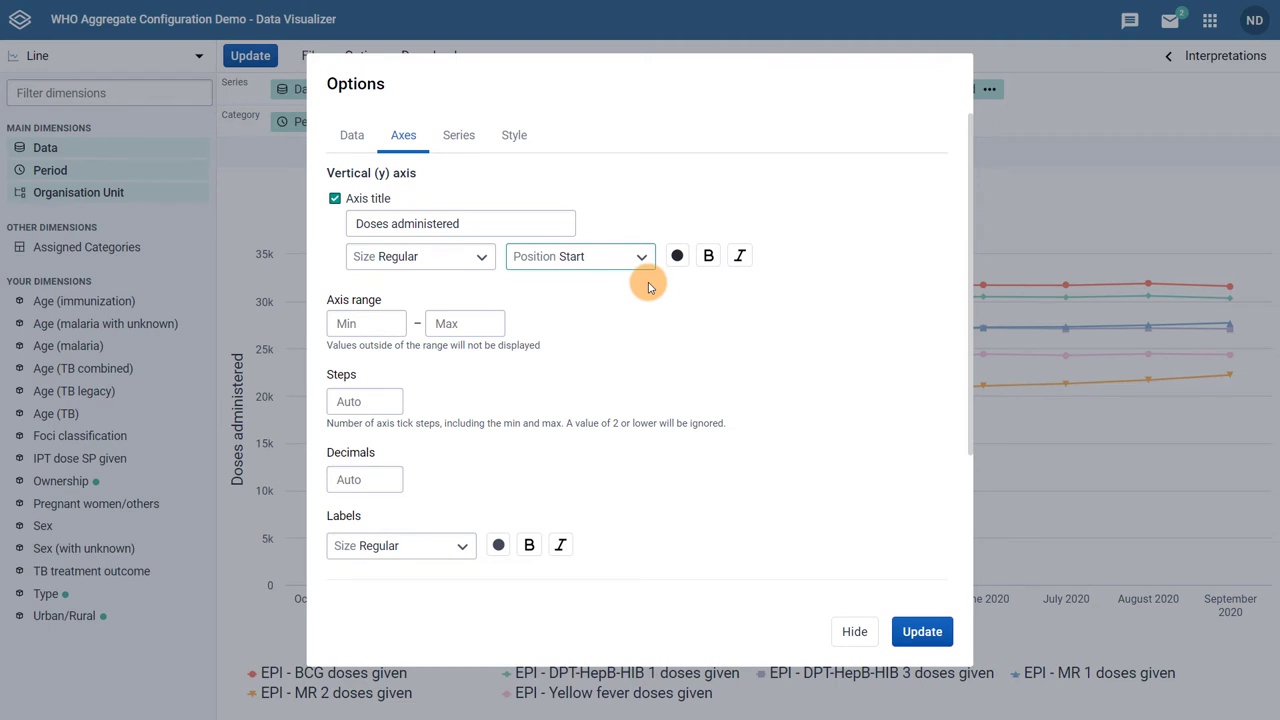
left_click(709, 257)
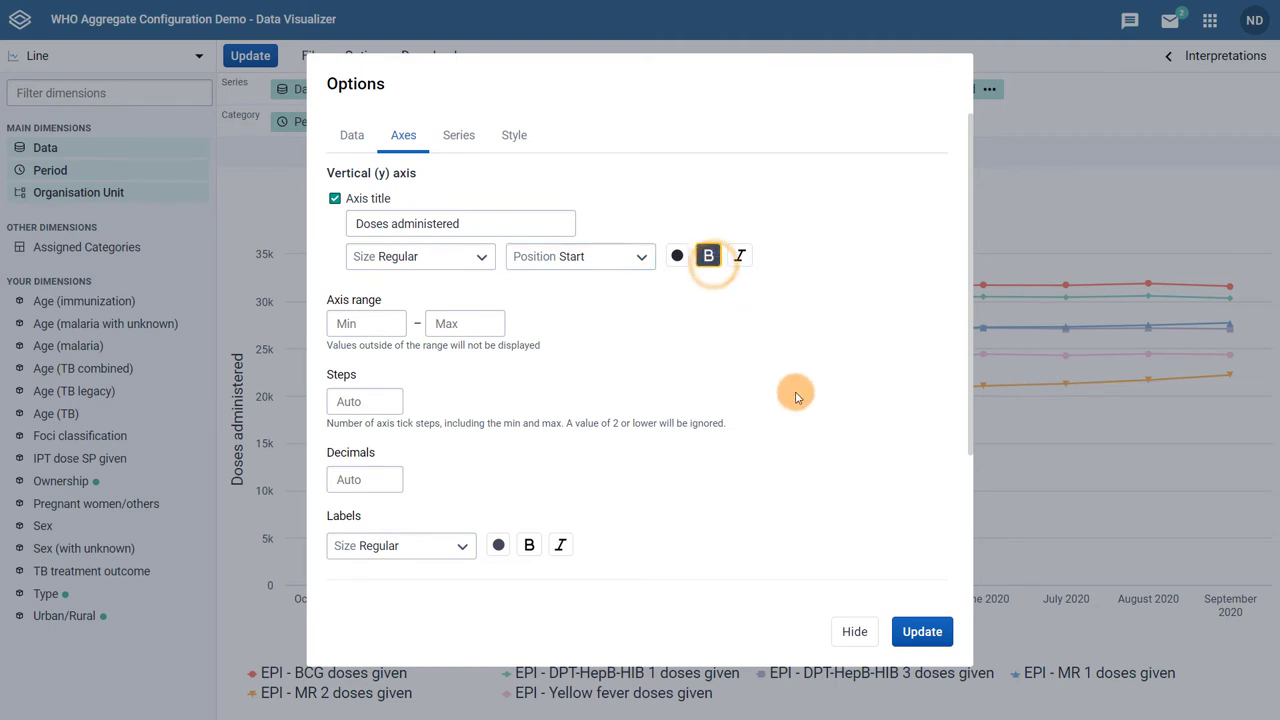
scroll(796, 397, "down", 2)
left_click(710, 490)
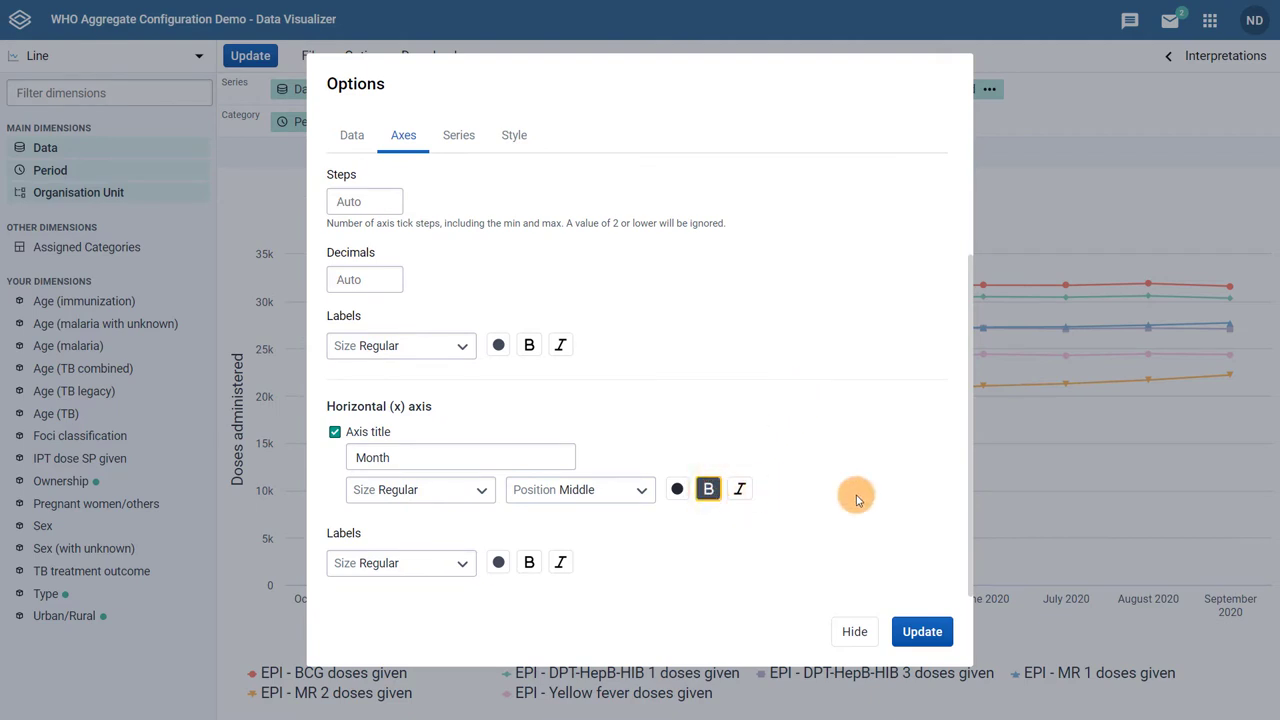
left_click(916, 629)
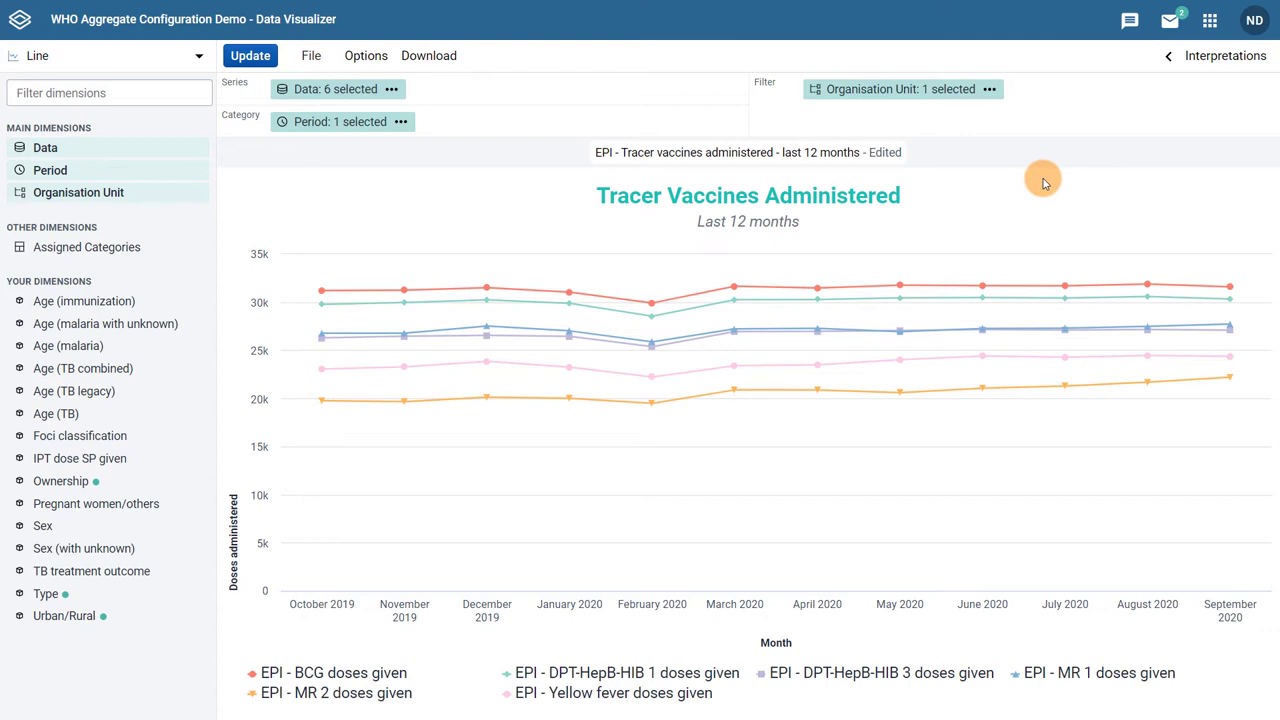
Step: Reopen the Options dialog, which shows the Data settings
left_click(366, 57)
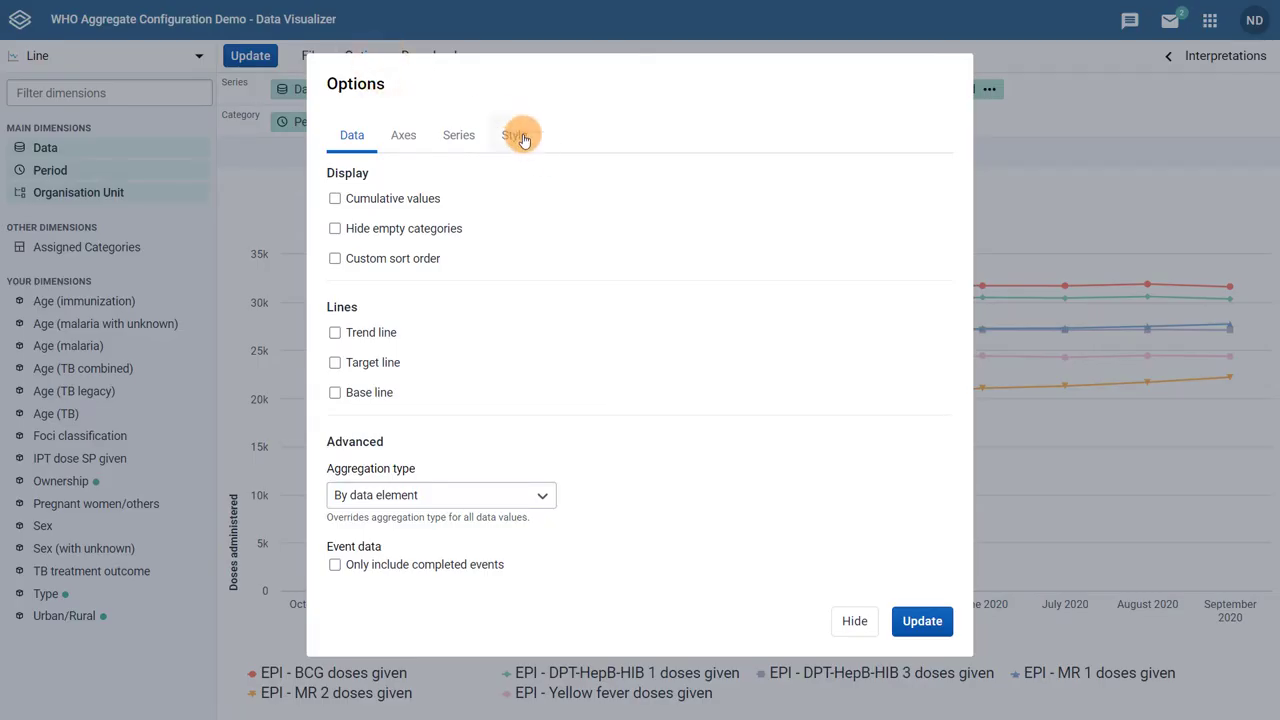
Step: In the Style settings, make the legend key Regular size with light grey text
left_click(520, 135)
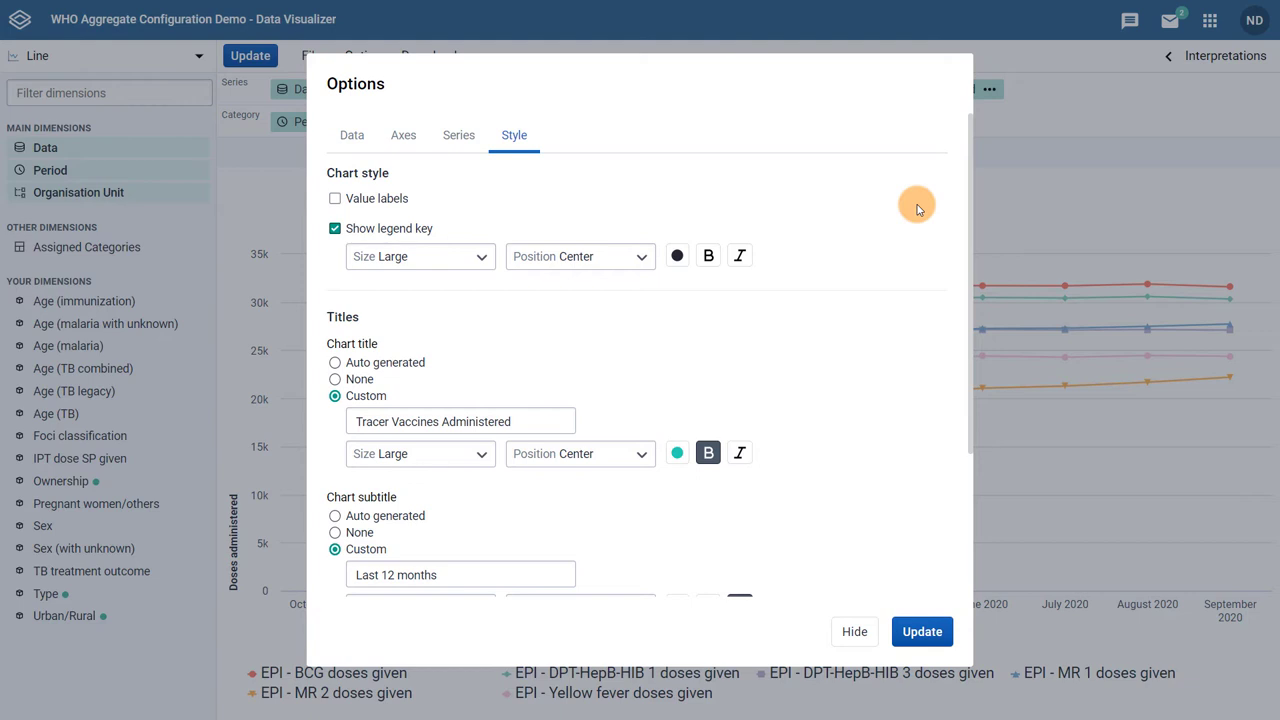
left_click(405, 258)
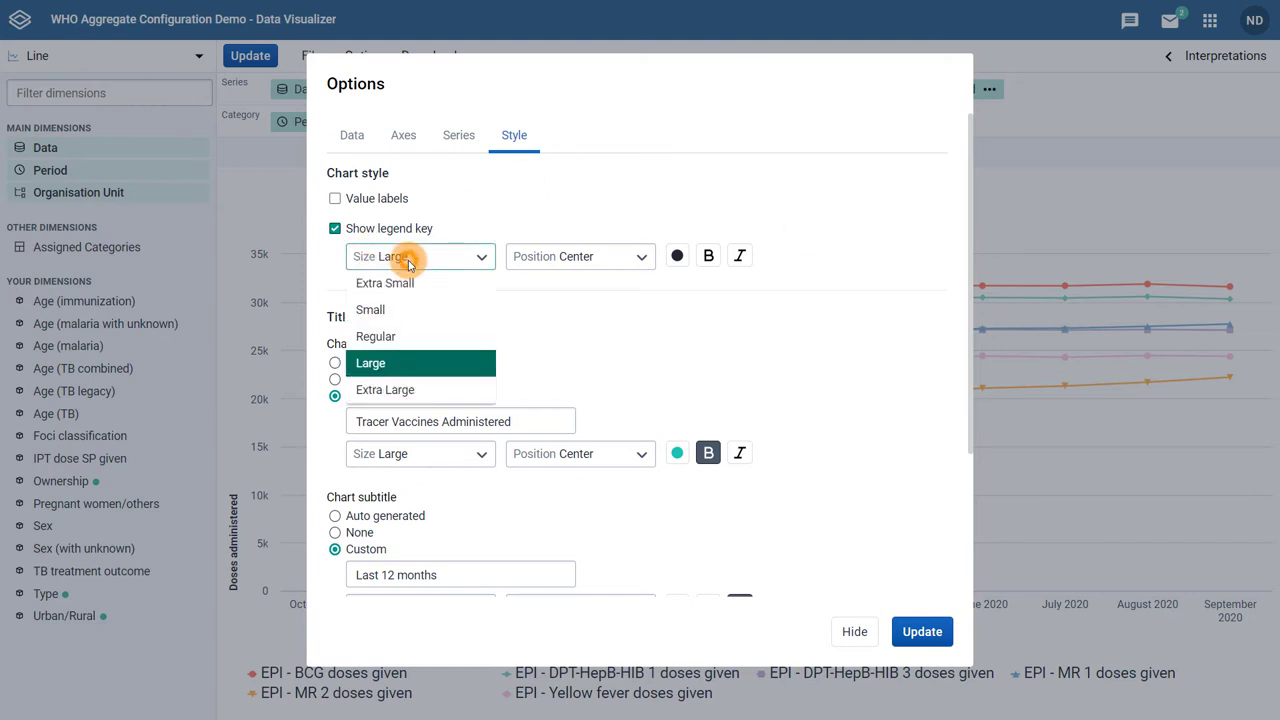
left_click(372, 336)
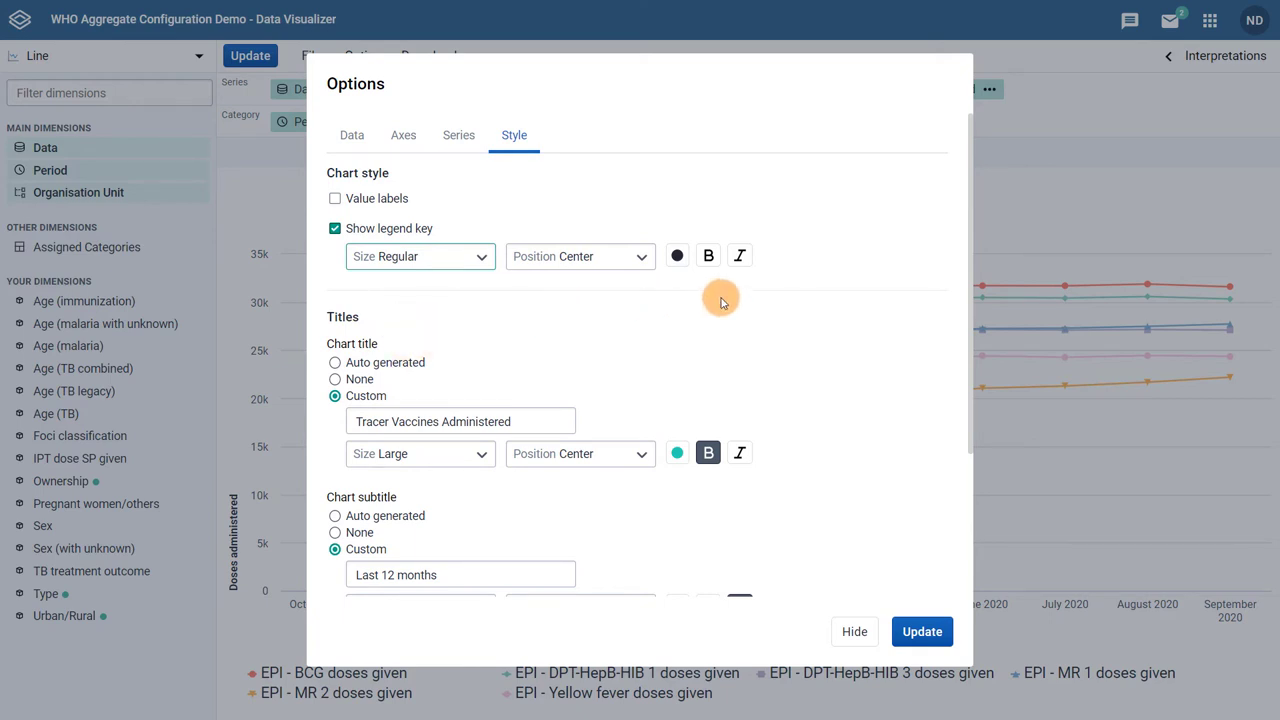
left_click(677, 256)
left_click(681, 337)
left_click_drag(681, 337, 672, 328)
left_click(654, 298)
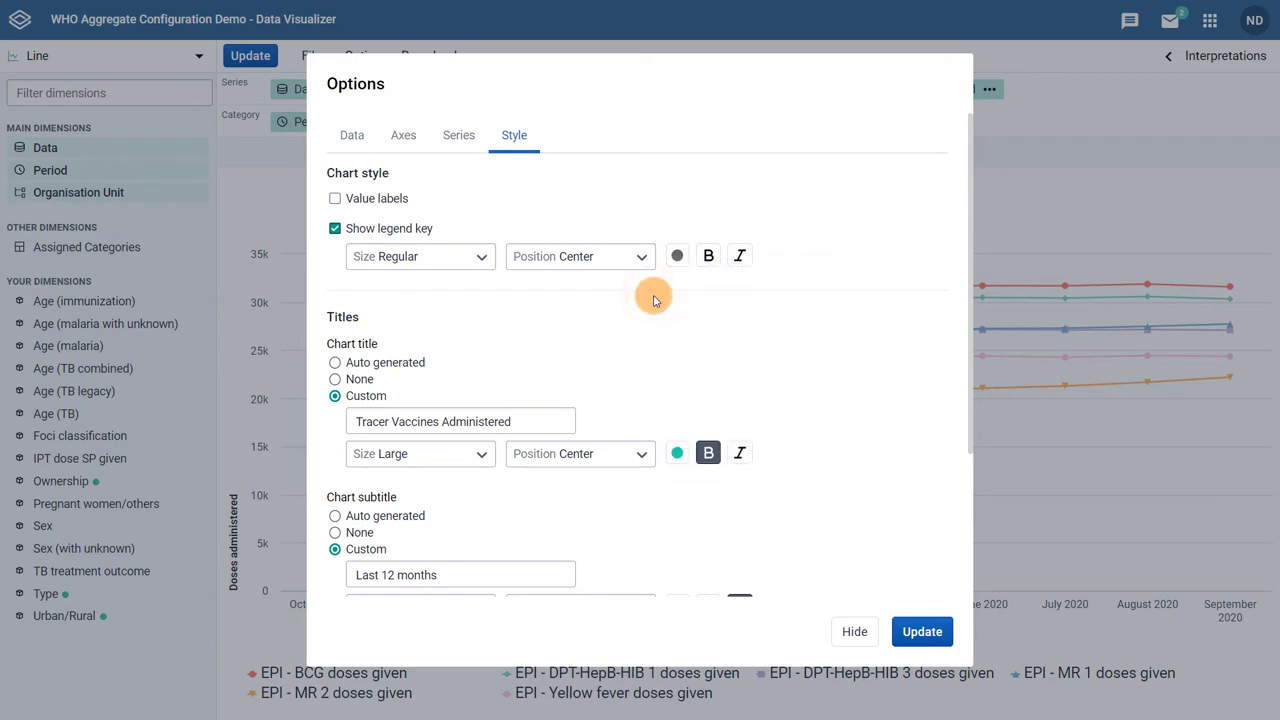
Step: Choose the Color blind colour set and update the chart with the new style
scroll(654, 298, "down", 2)
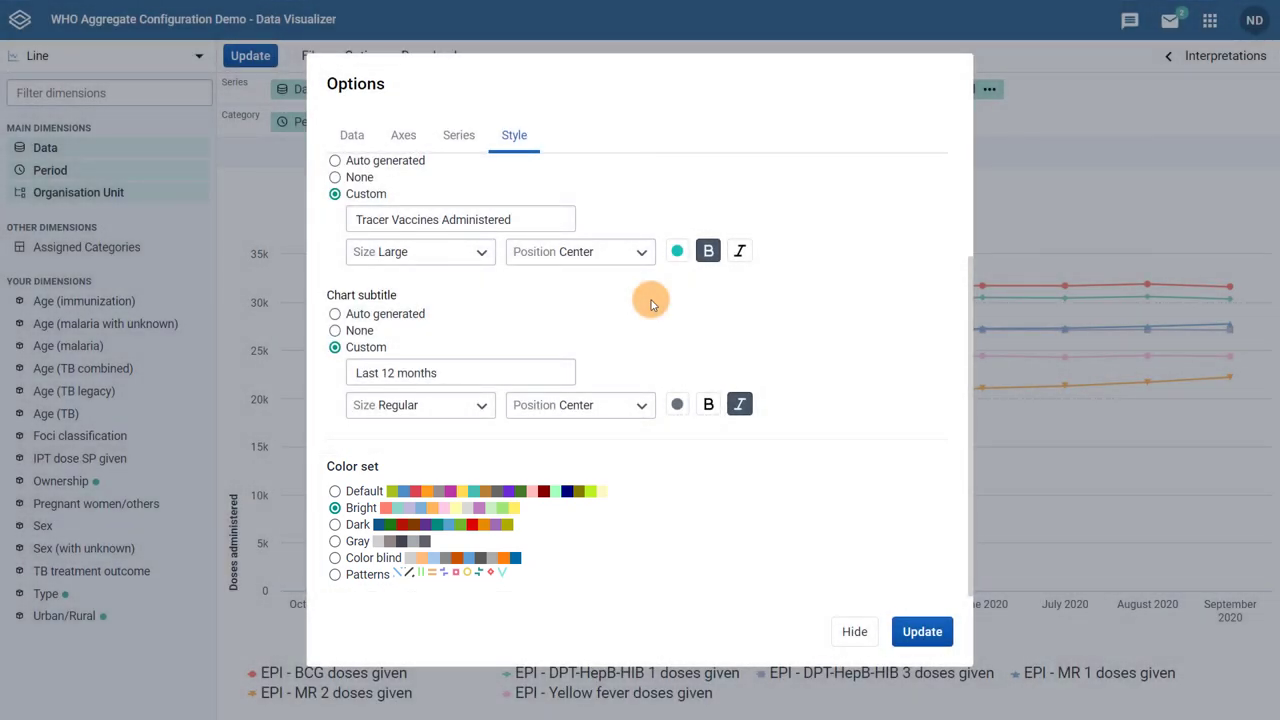
left_click(335, 558)
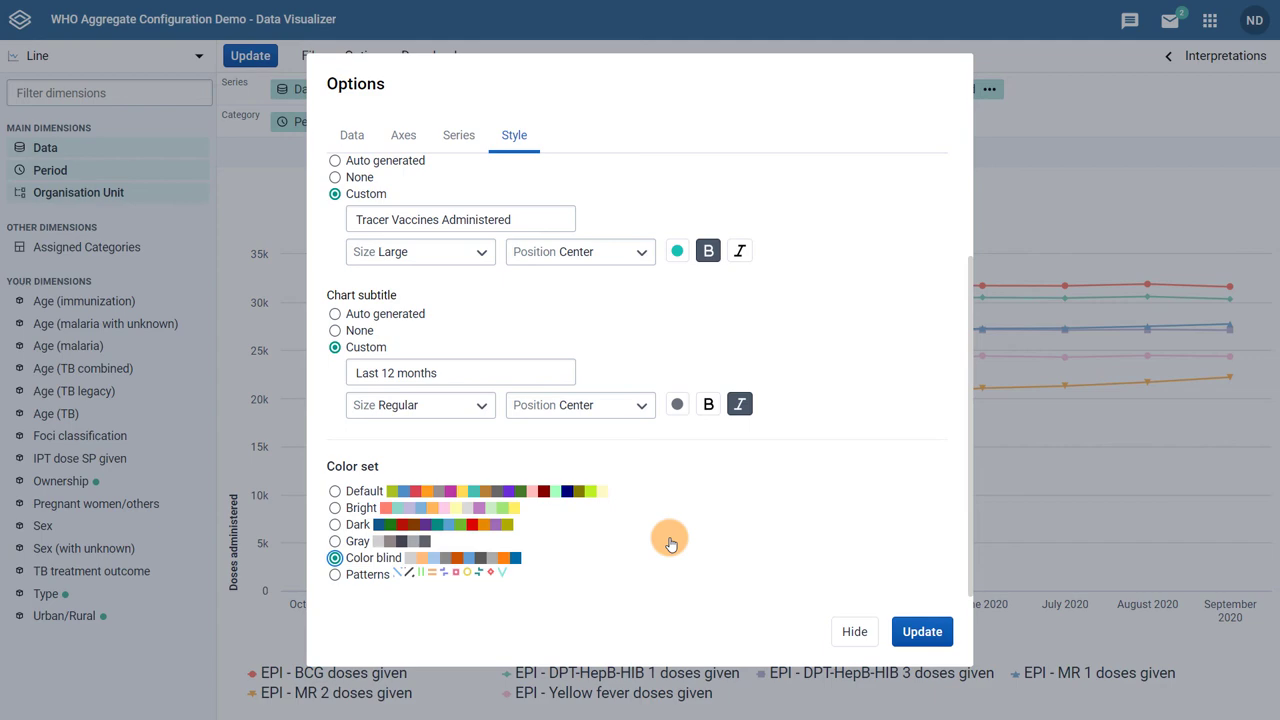
left_click(921, 632)
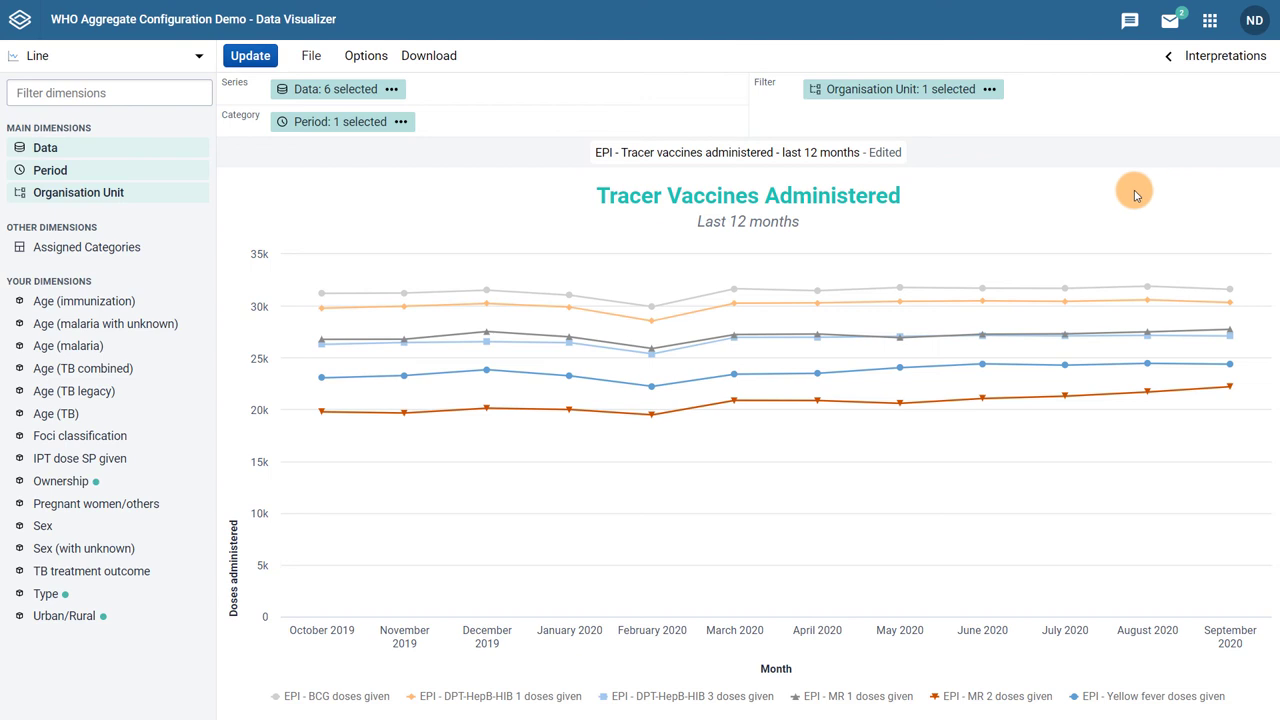
Step: Change the visualization type to Column and redraw Tracer Vaccines Administered
left_click(110, 52)
left_click(343, 122)
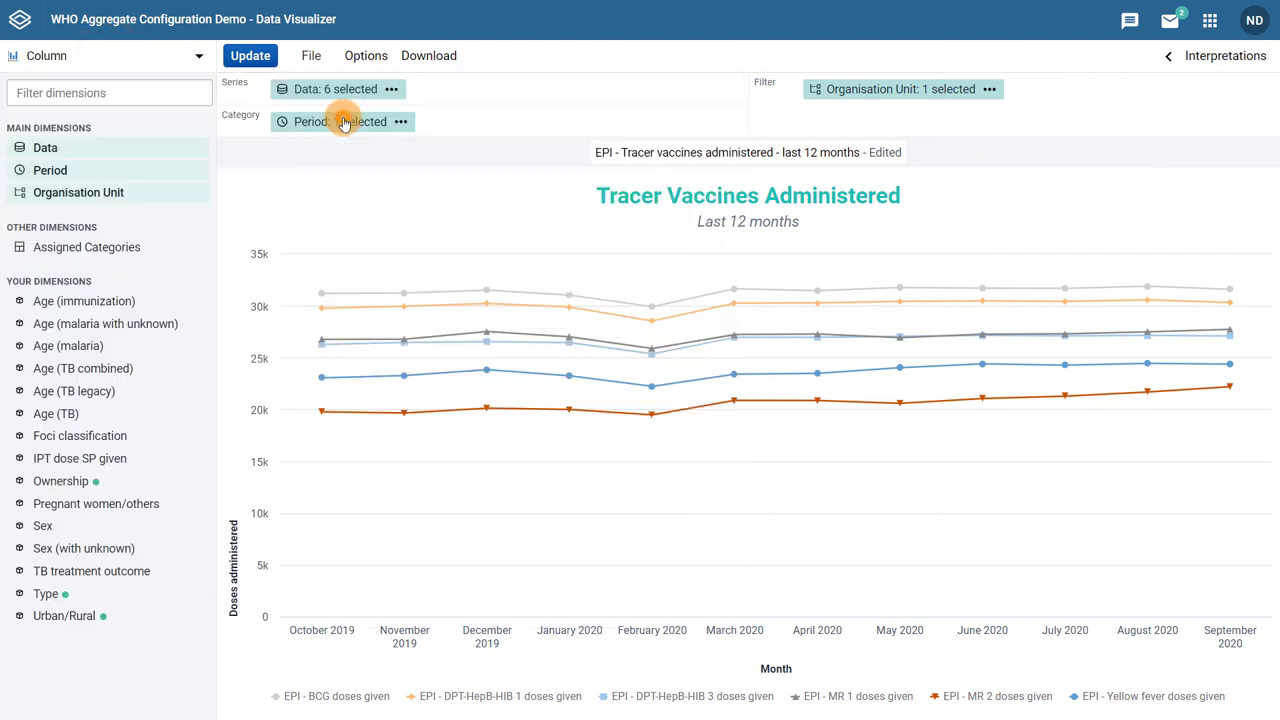
left_click(250, 55)
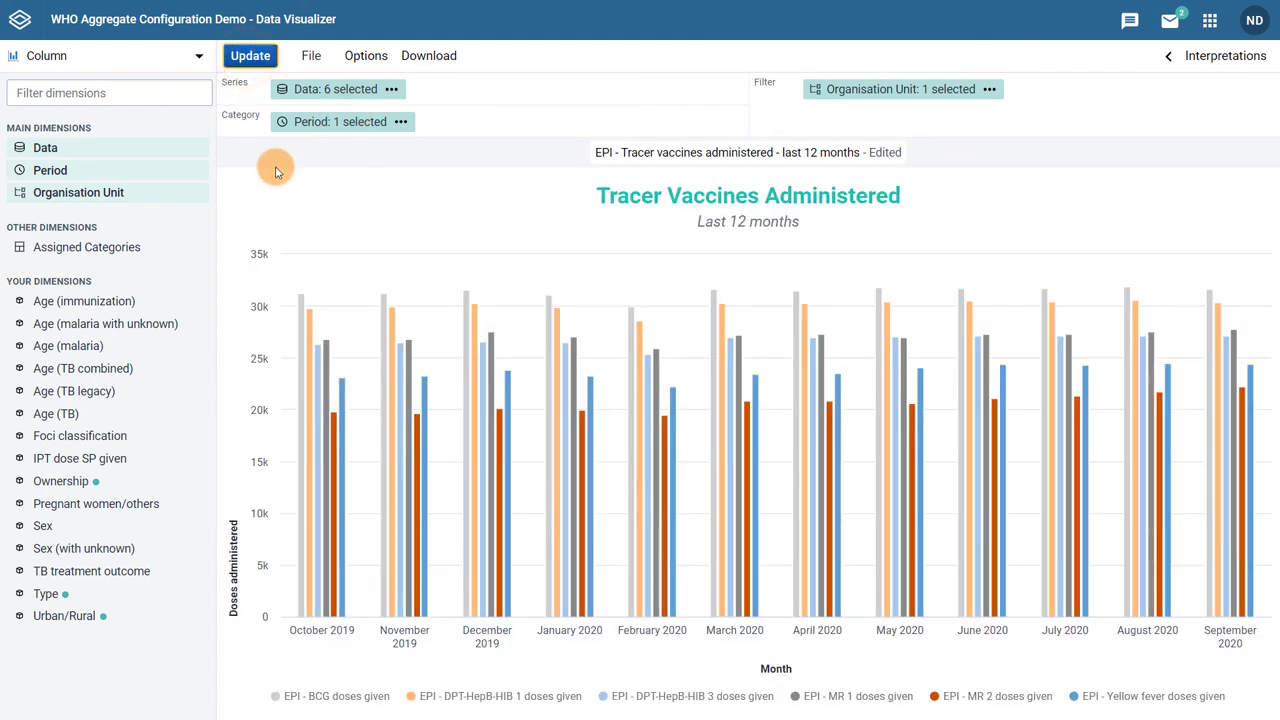